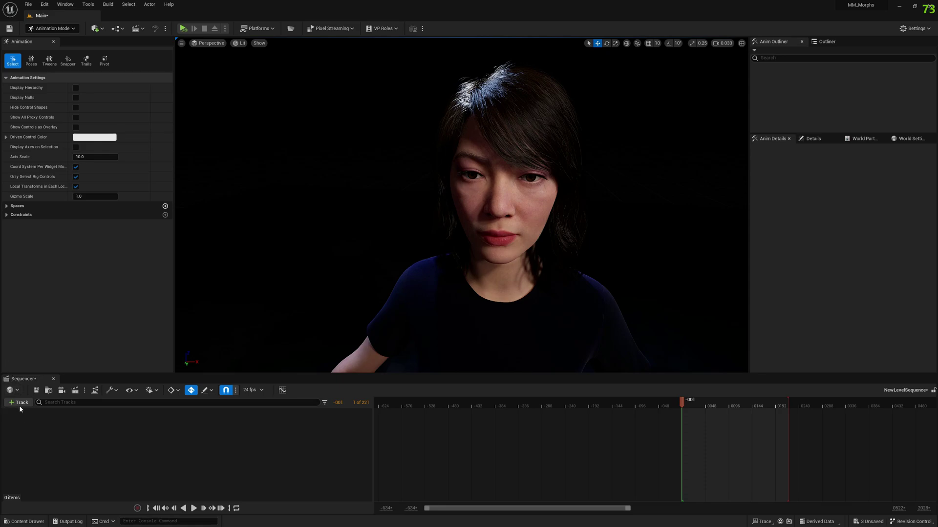
# Open the Sequencer +Track list to add an actor to the level sequence
pyautogui.click(20, 404)
# Add BP_Danielle to the sequence and delete its Face_ControlBoard_CtrlRig track
pyautogui.moveTo(62, 277)
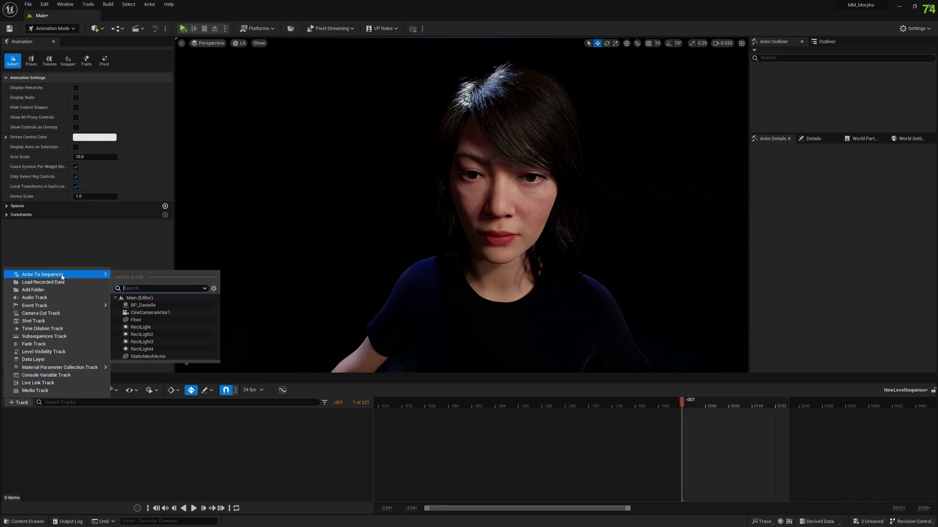
pyautogui.click(146, 305)
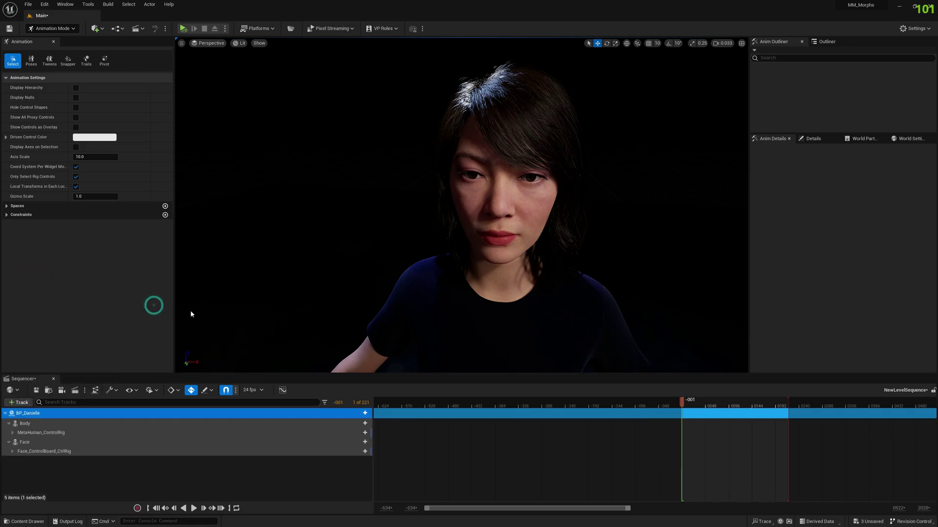
pyautogui.click(65, 451)
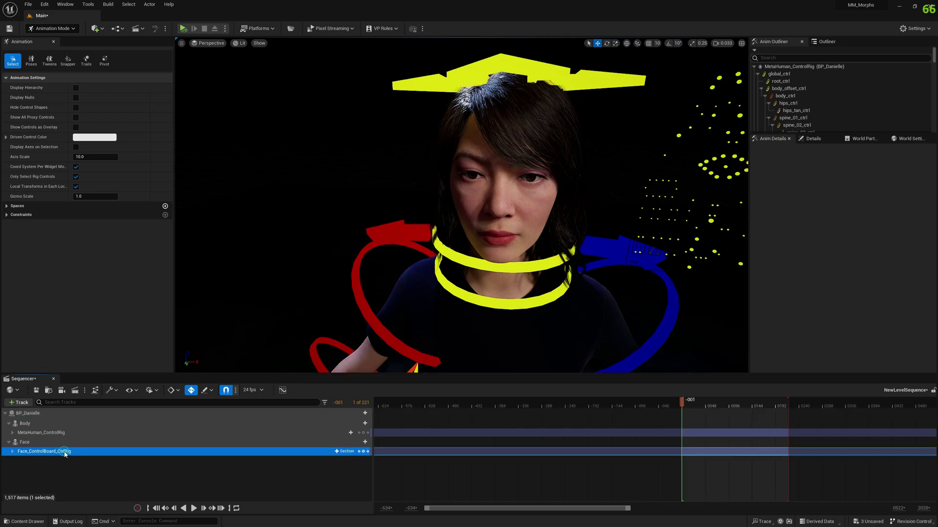
pyautogui.press('Delete')
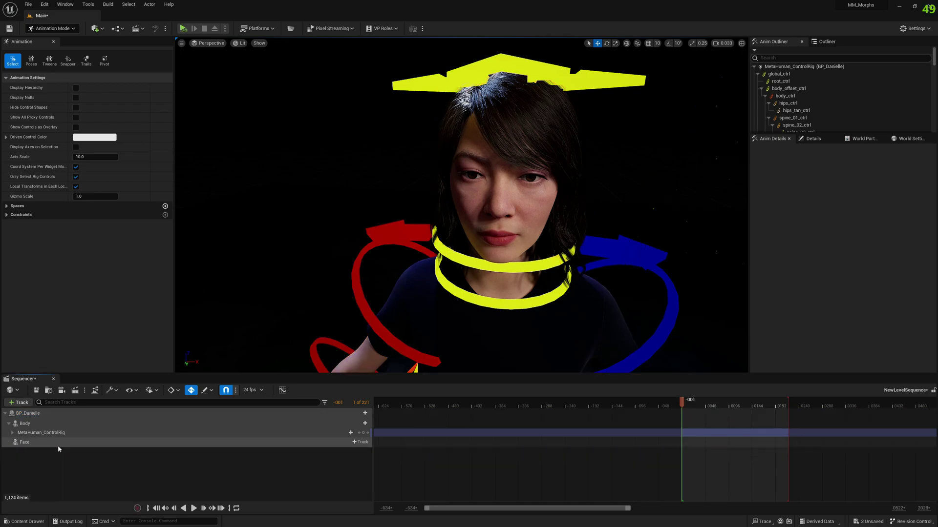
# Put the Murk_MHA_Test animation on the Face track, then show the Danielle content folder
pyautogui.click(58, 446)
pyautogui.click(359, 443)
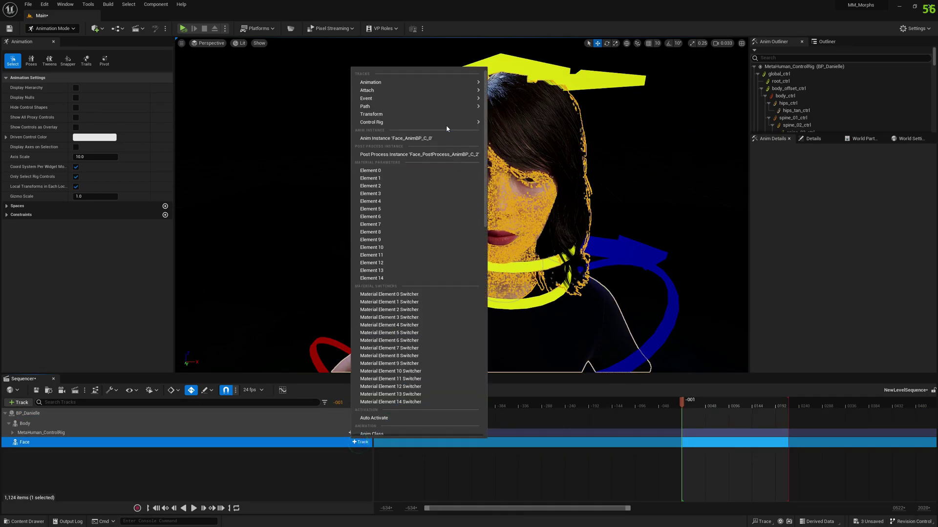
pyautogui.moveTo(459, 82)
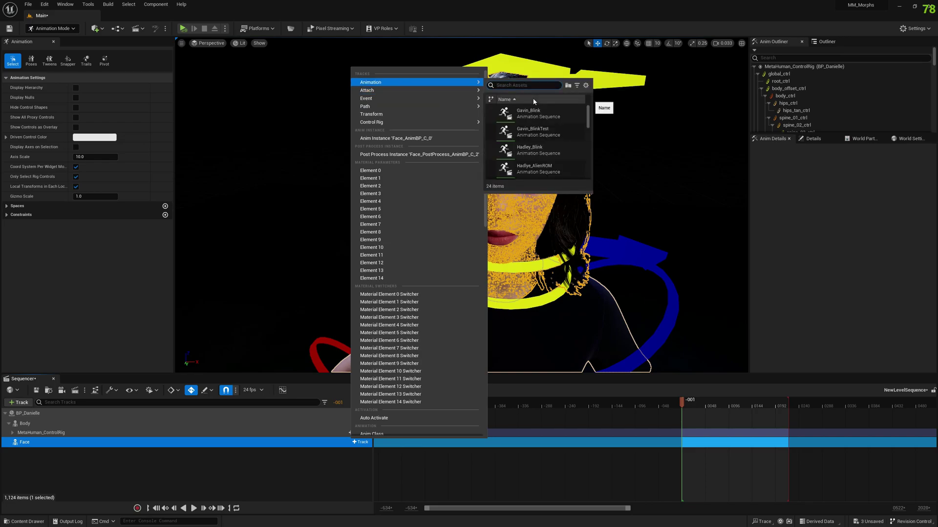
pyautogui.write('murk')
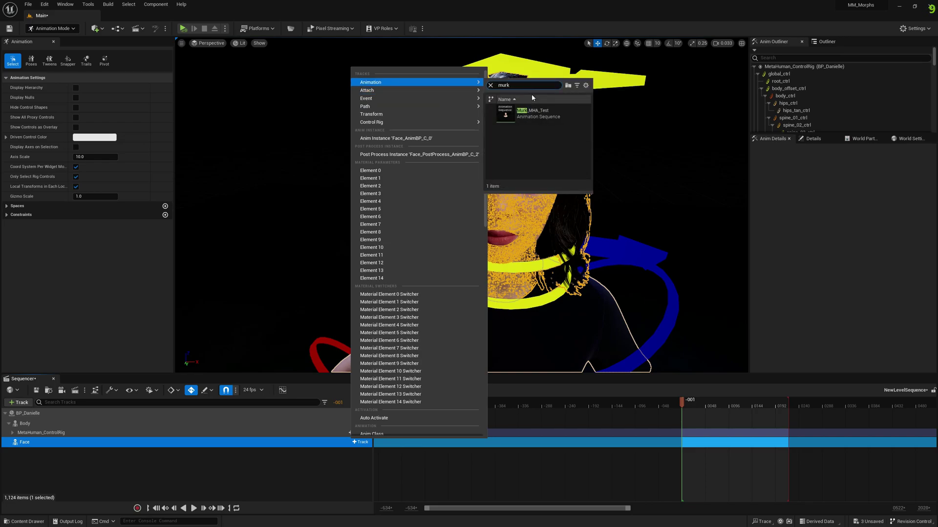
pyautogui.click(535, 121)
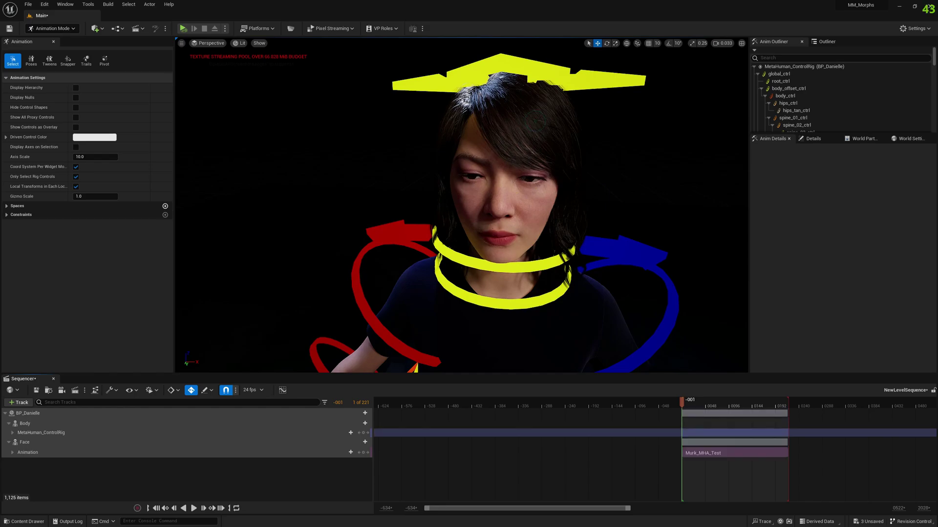
pyautogui.click(24, 520)
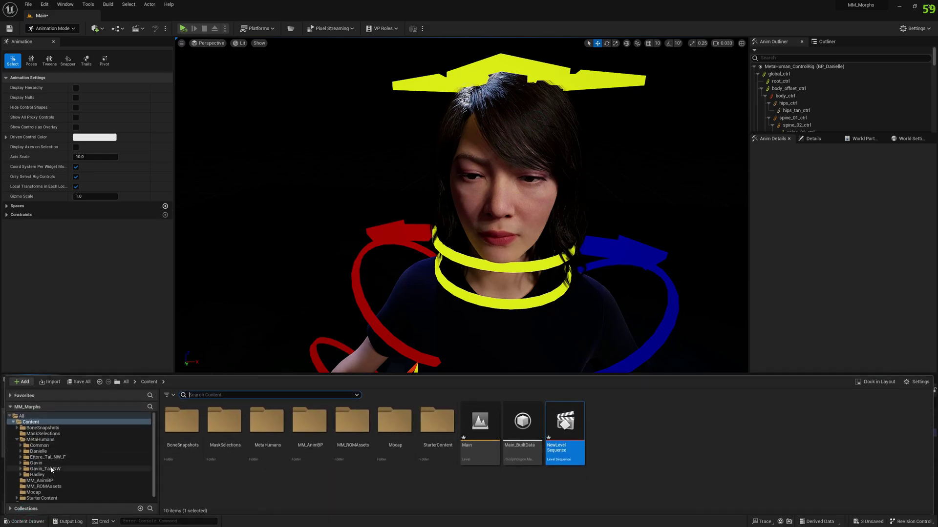
pyautogui.click(39, 451)
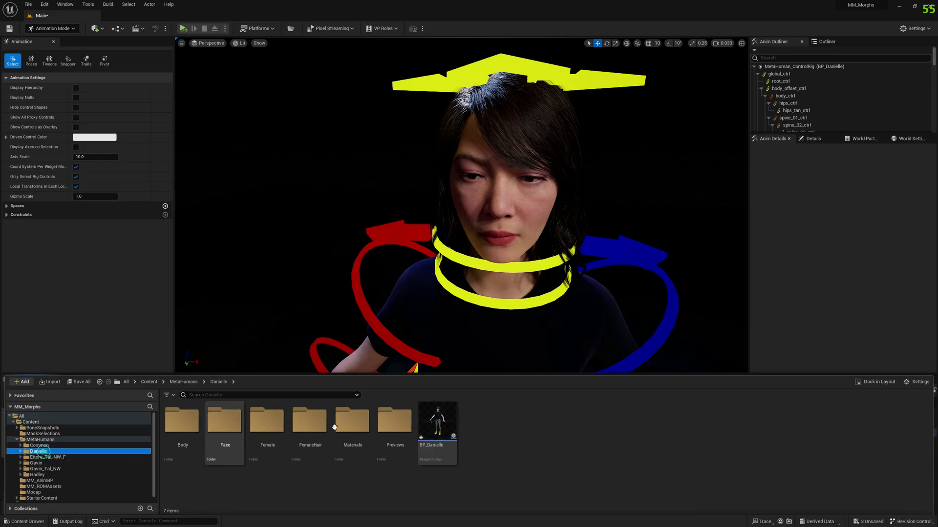
# In the BP_Danielle blueprint, create a Float variable HairLength with Expose to Cinematics ticked
pyautogui.doubleClick(438, 424)
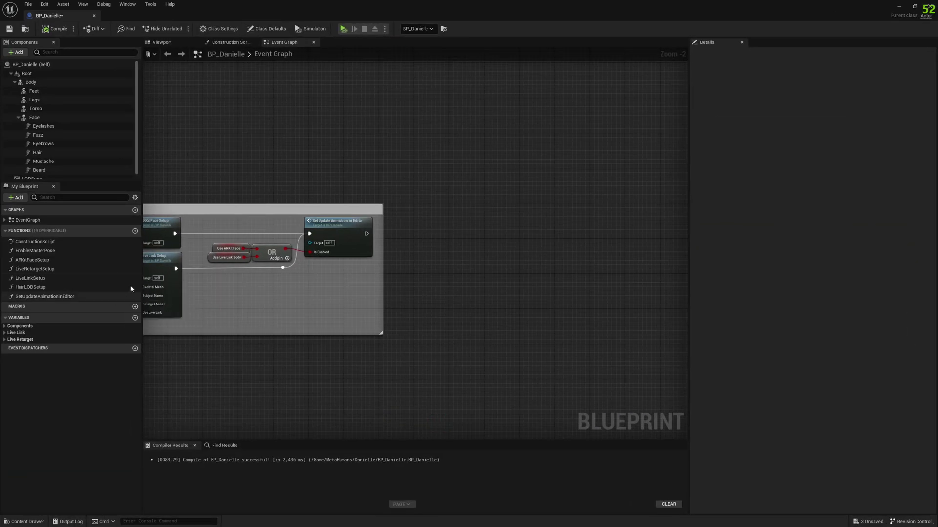
pyautogui.click(137, 318)
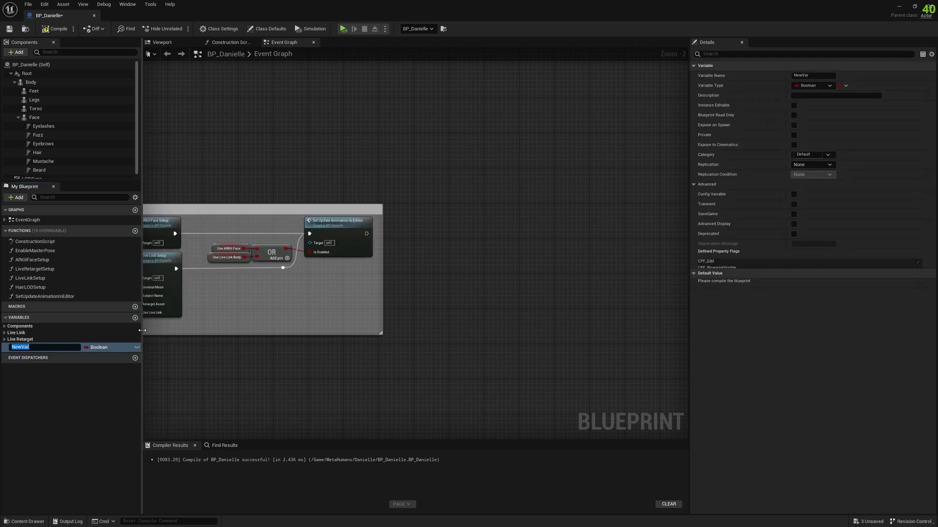
pyautogui.write('Ha')
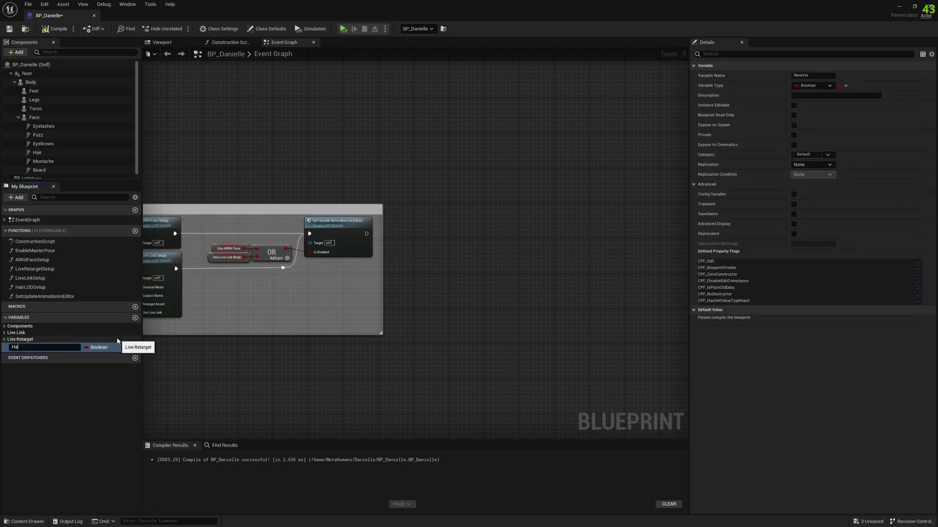
pyautogui.write('irLength')
pyautogui.click(805, 86)
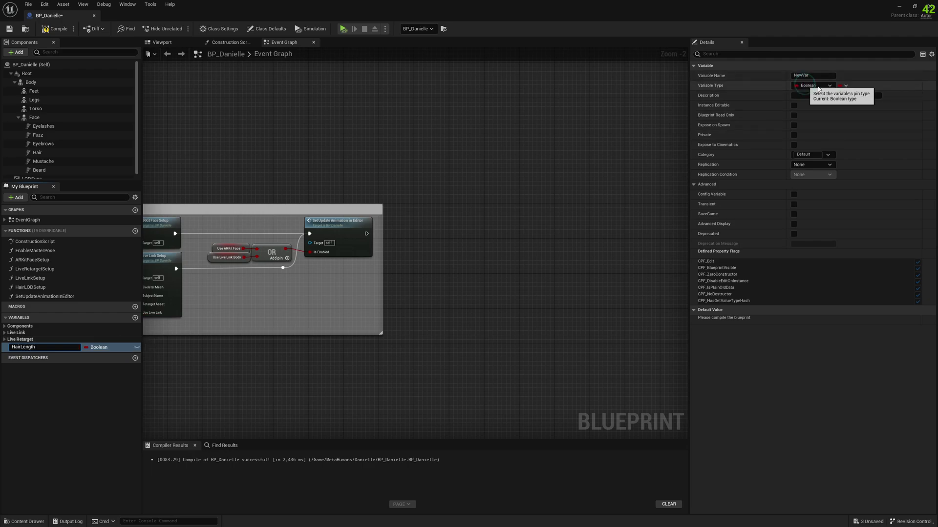
pyautogui.click(818, 88)
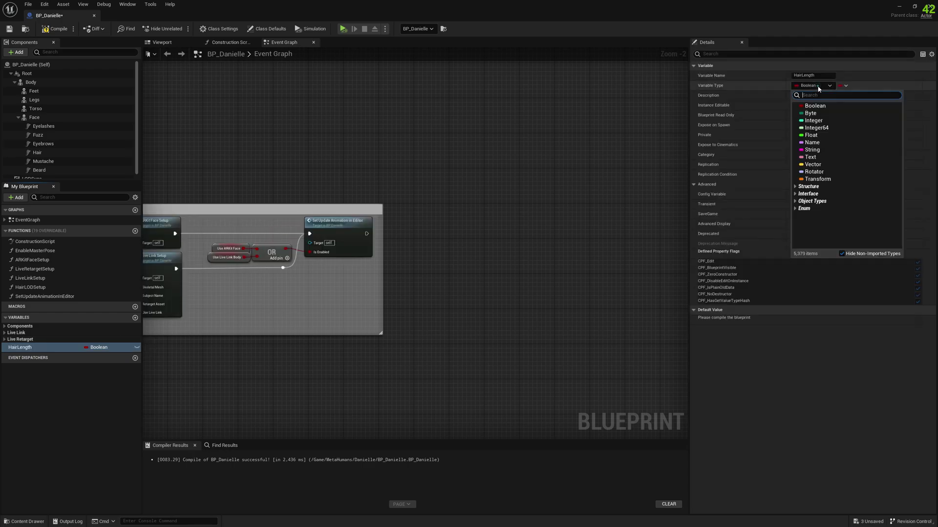
pyautogui.click(818, 136)
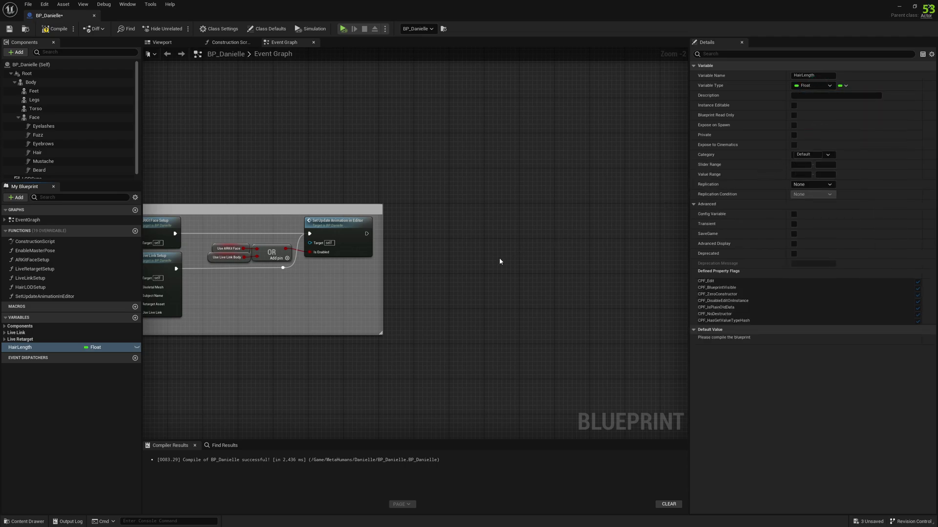
pyautogui.moveTo(499, 257); pyautogui.dragTo(444, 234, button='right')
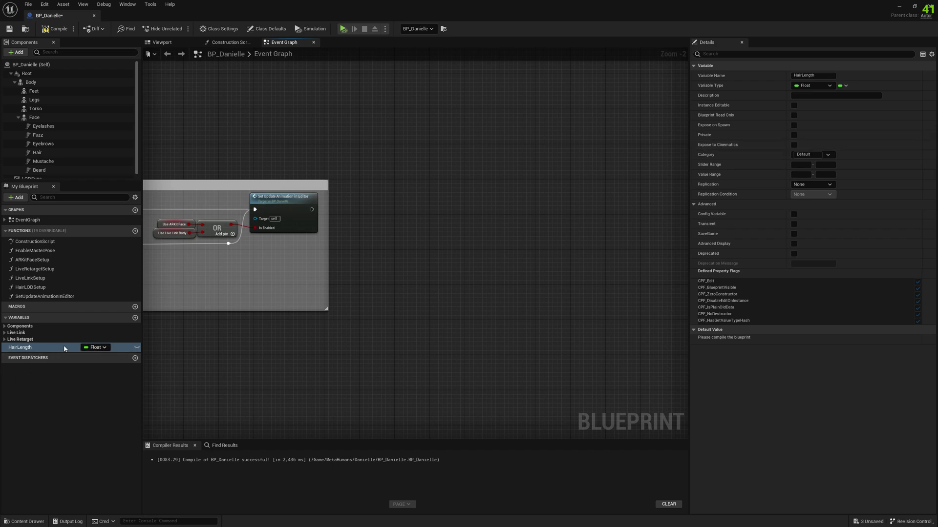
pyautogui.click(794, 145)
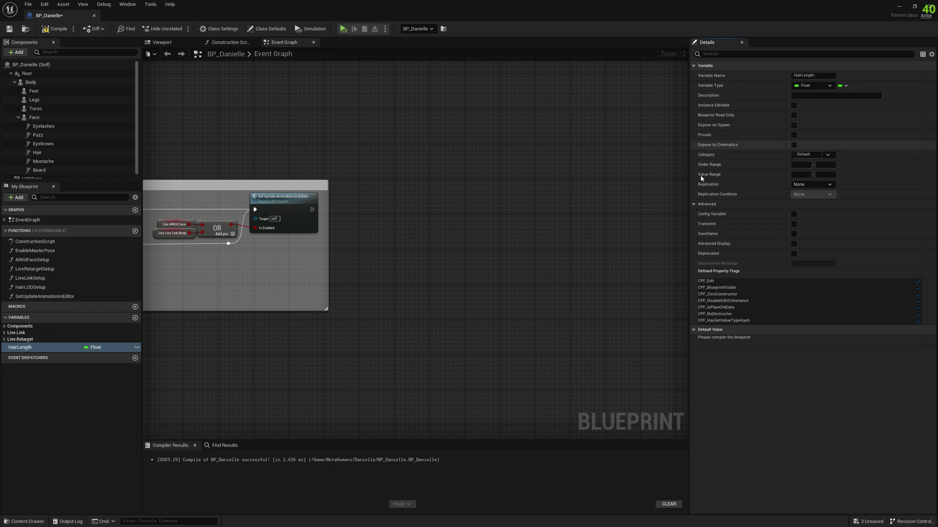
# Add a custom event node named UpdateHair to the Event Graph and move it higher
pyautogui.rightClick(486, 243)
pyautogui.write('c')
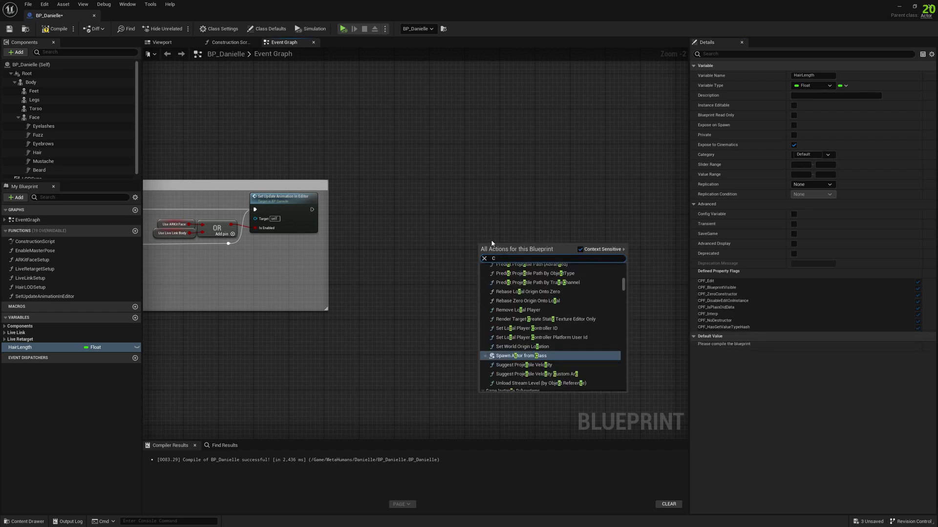
pyautogui.write('ustom')
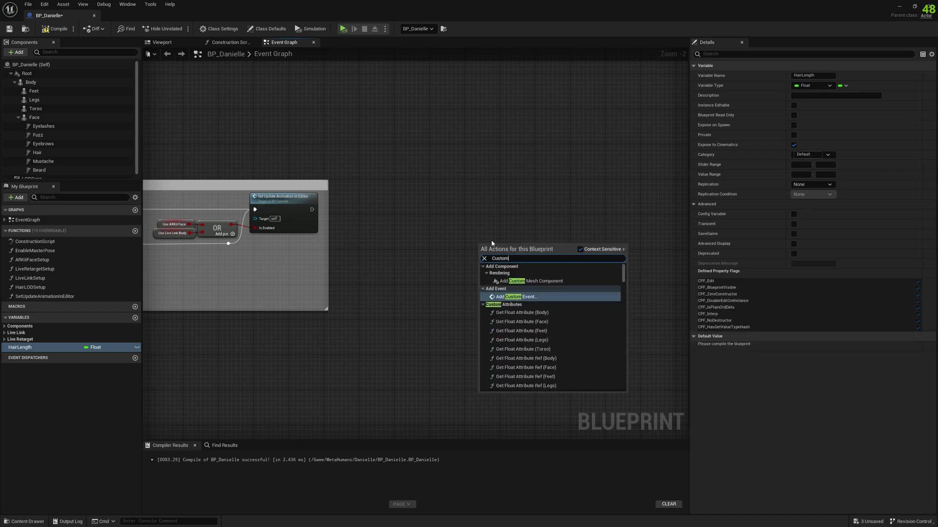
pyautogui.click(522, 296)
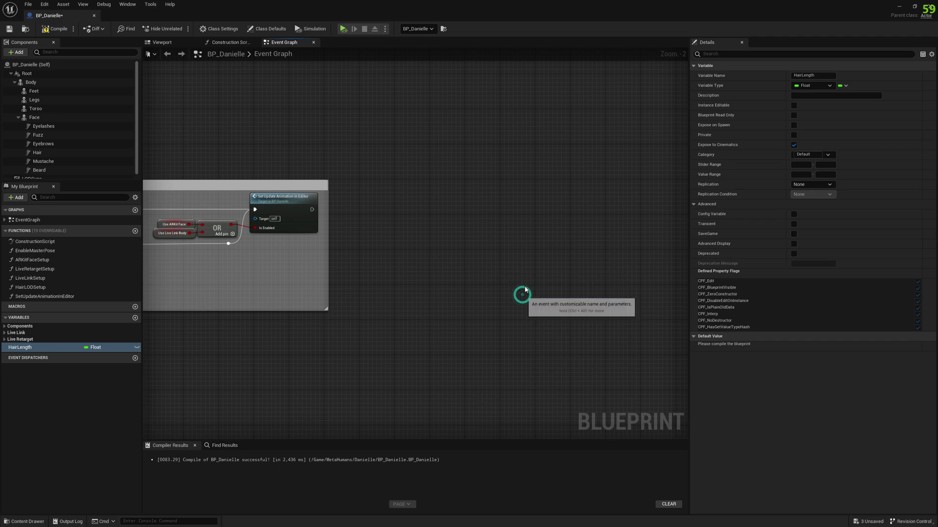
pyautogui.write('UpdateHair')
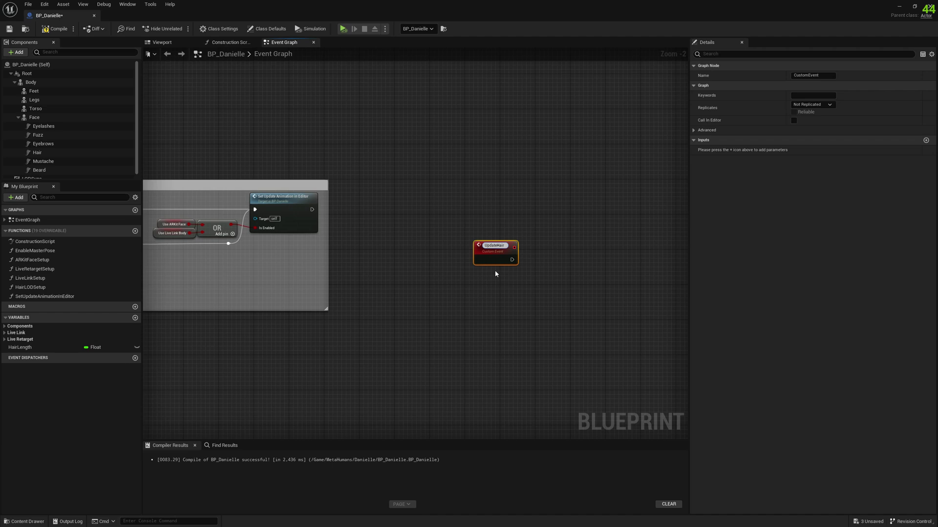
pyautogui.moveTo(494, 251); pyautogui.dragTo(487, 216)
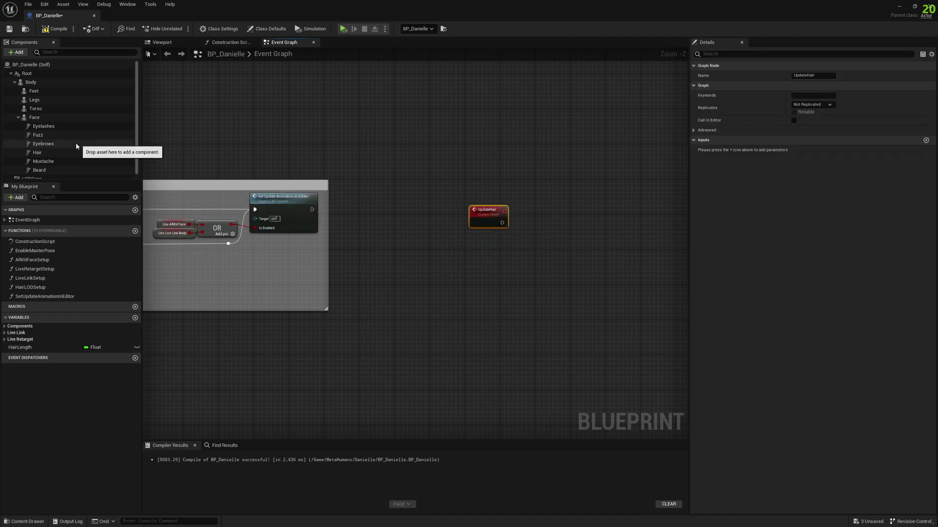
pyautogui.scroll(-1, 64, 143)
# Place a Hair component reference in the graph and add a Set Hair Length Scale node
pyautogui.click(37, 148)
pyautogui.moveTo(37, 147); pyautogui.dragTo(542, 247)
pyautogui.moveTo(596, 249); pyautogui.dragTo(524, 263, button='right')
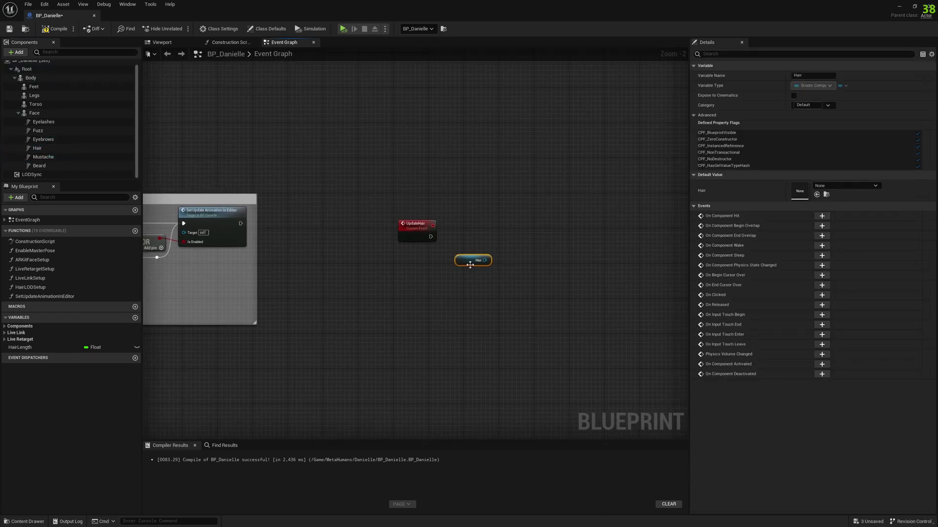
pyautogui.moveTo(488, 260); pyautogui.dragTo(523, 228)
pyautogui.write('set hair')
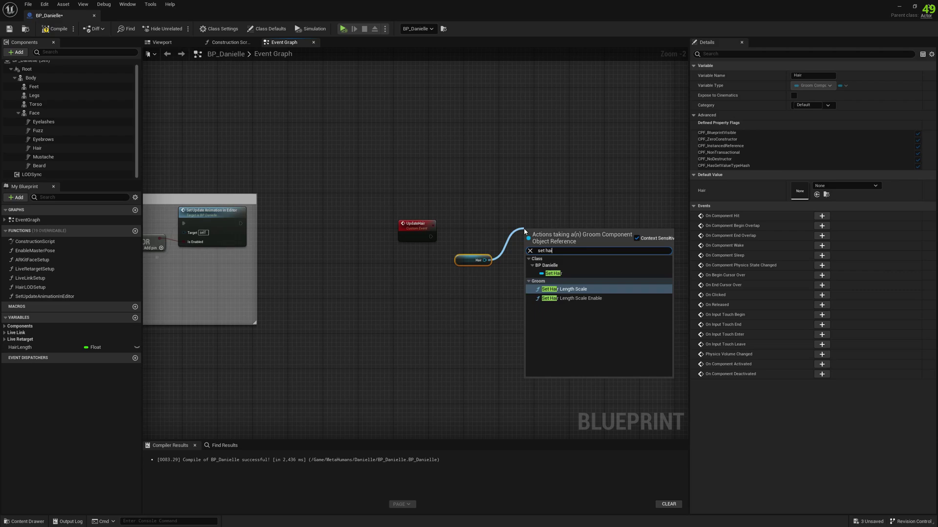
pyautogui.click(577, 288)
# Wire UpdateHair and HairLength into Set Hair Length Scale, then compile BP_Danielle
pyautogui.moveTo(433, 236); pyautogui.dragTo(526, 238)
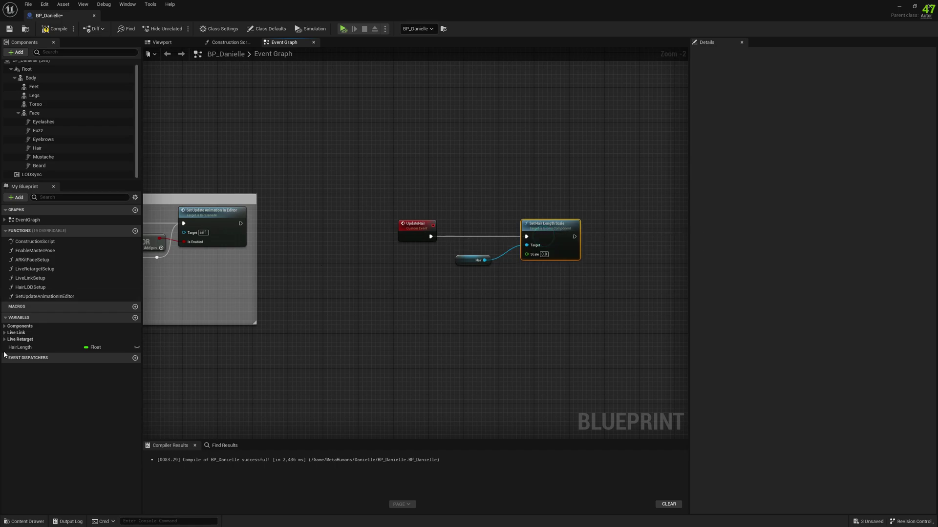
pyautogui.moveTo(19, 347); pyautogui.dragTo(540, 259)
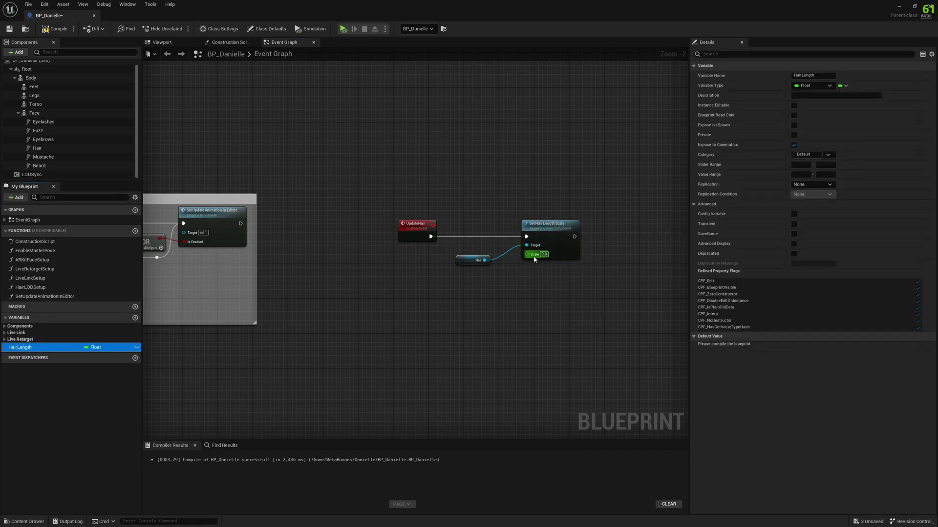
pyautogui.moveTo(472, 245); pyautogui.dragTo(460, 280)
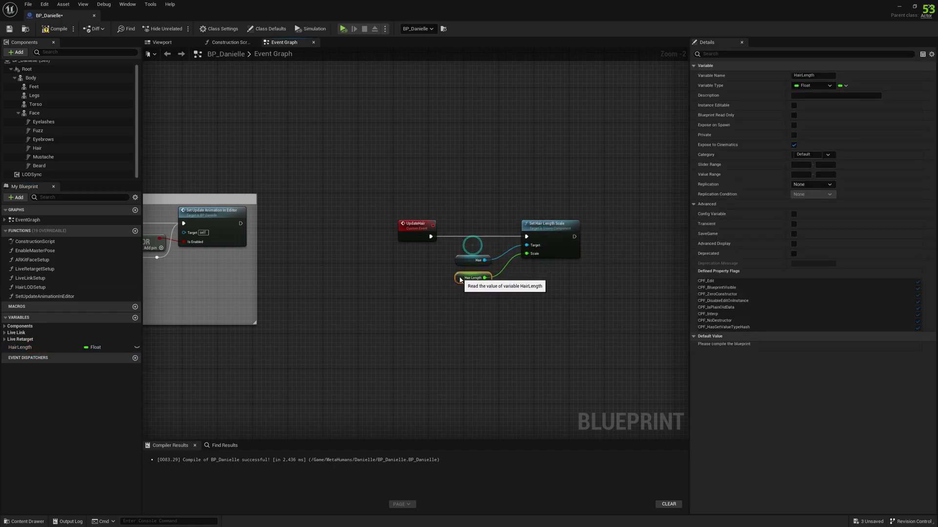
pyautogui.click(561, 289)
pyautogui.click(57, 29)
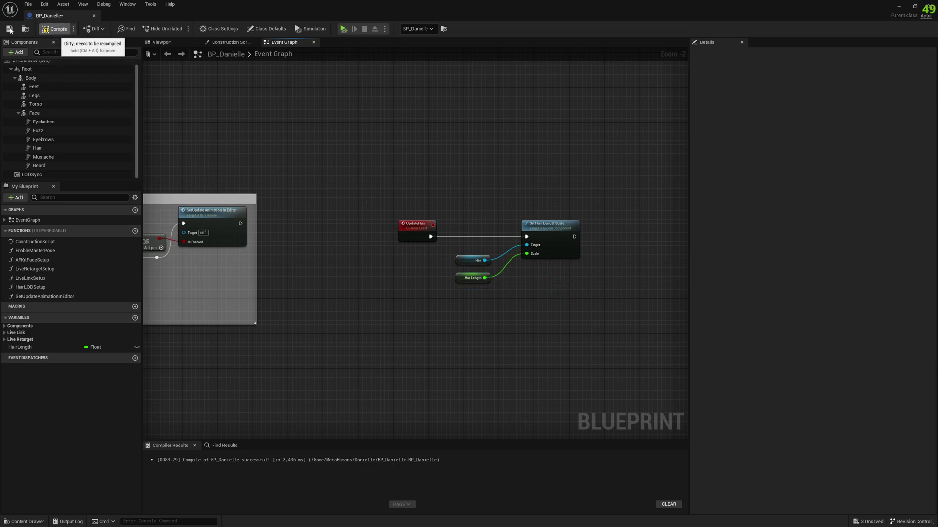
pyautogui.click(10, 30)
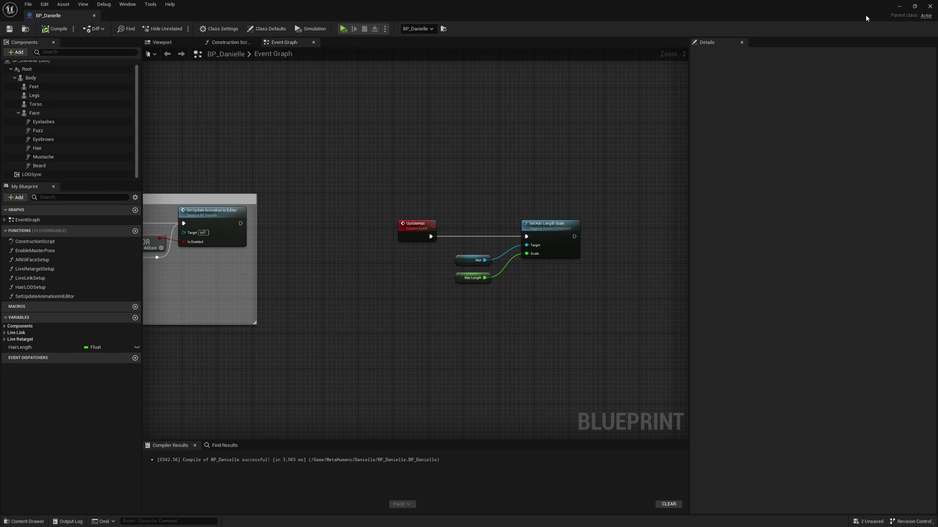
pyautogui.click(897, 8)
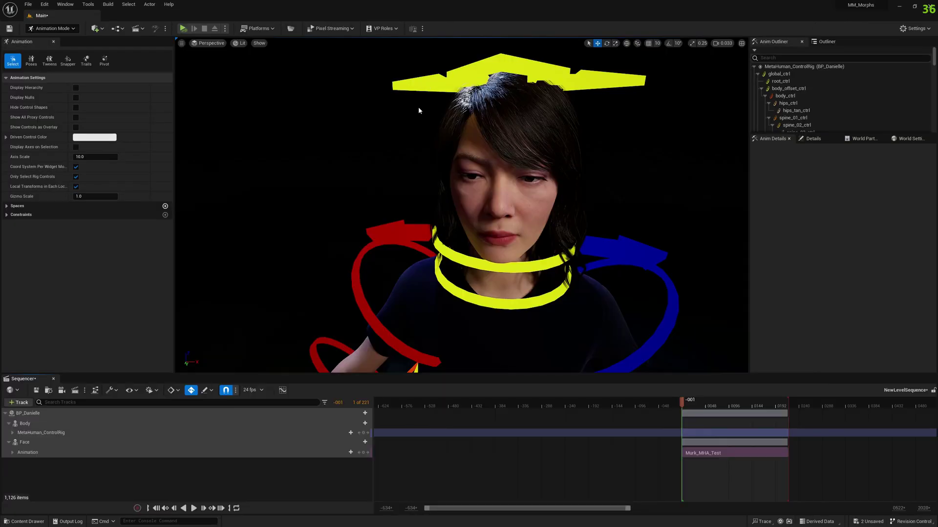
# Add a Hair Length track to BP_Danielle in Sequencer
pyautogui.click(71, 414)
pyautogui.click(360, 413)
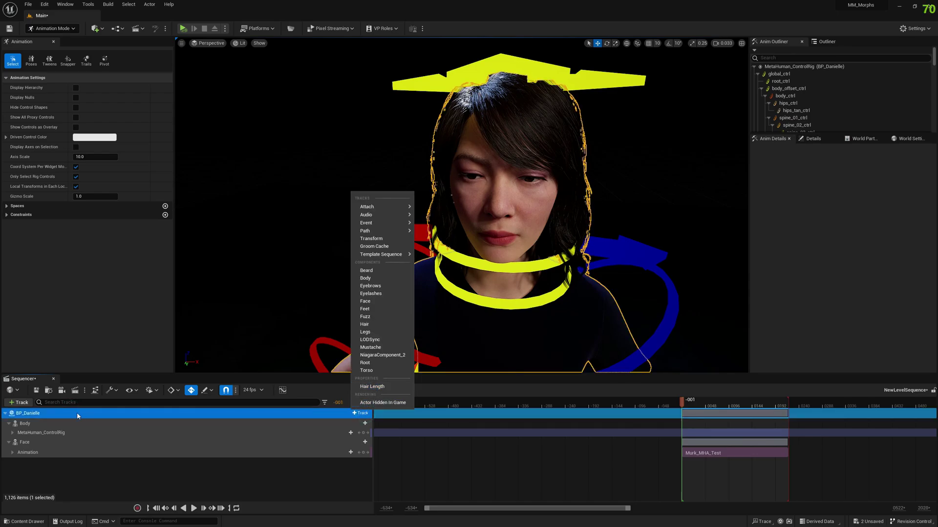
pyautogui.click(377, 387)
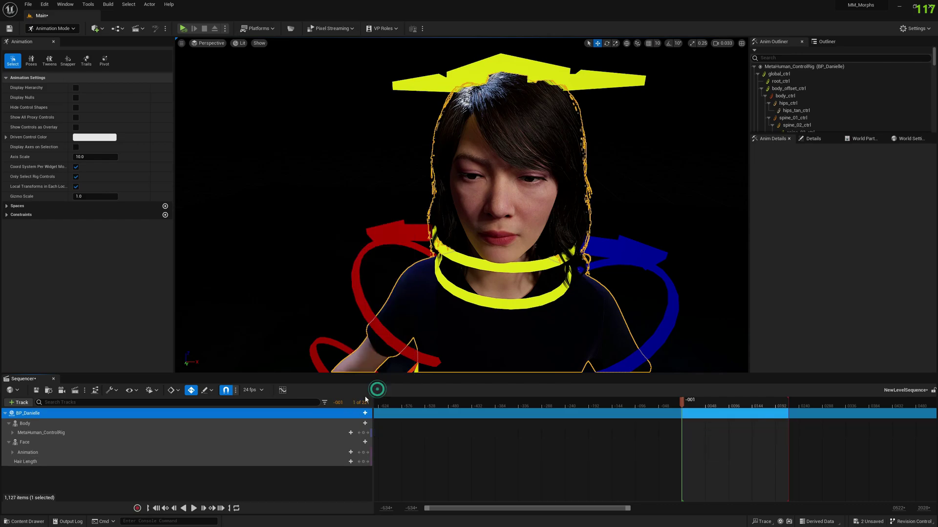
# Key Hair Length at 0.0 on frame 0, 1.0 on frame 103, and 0.0 on frame 218
pyautogui.click(122, 462)
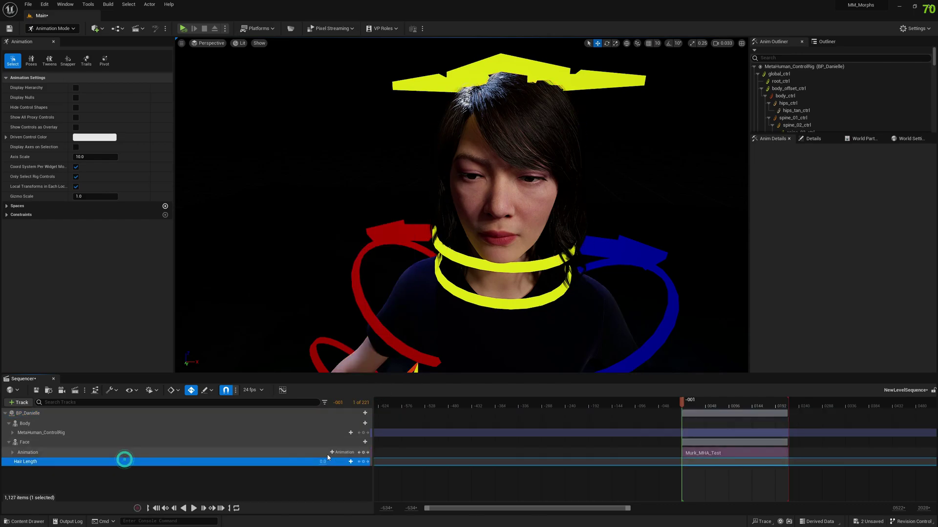
pyautogui.click(363, 463)
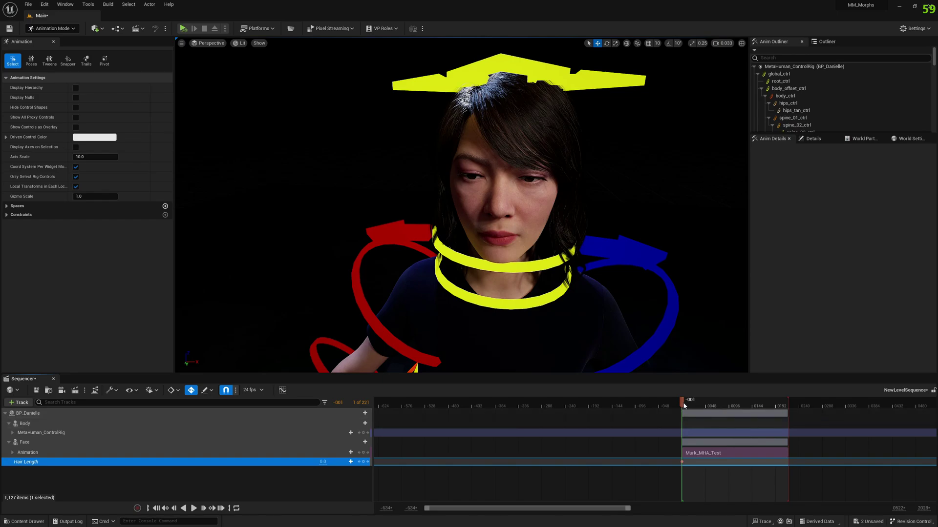
pyautogui.moveTo(683, 405); pyautogui.dragTo(731, 404)
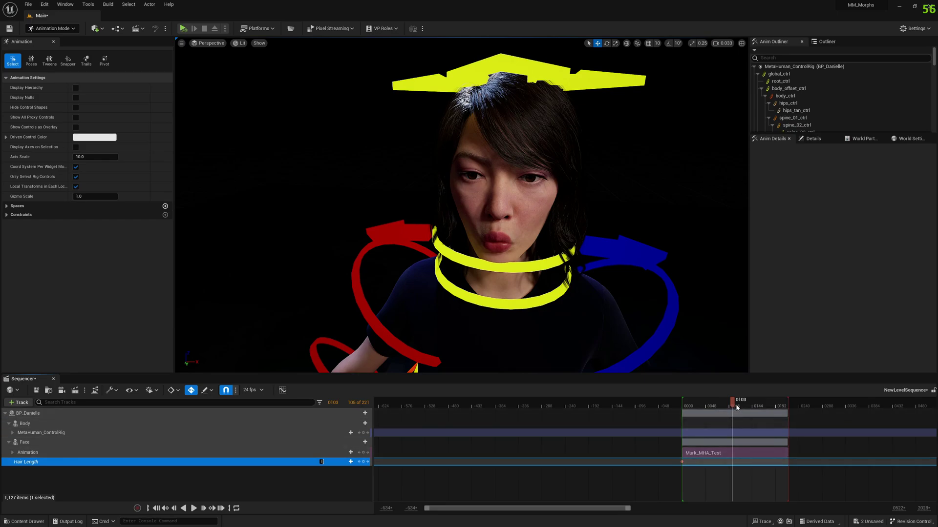
pyautogui.click(363, 461)
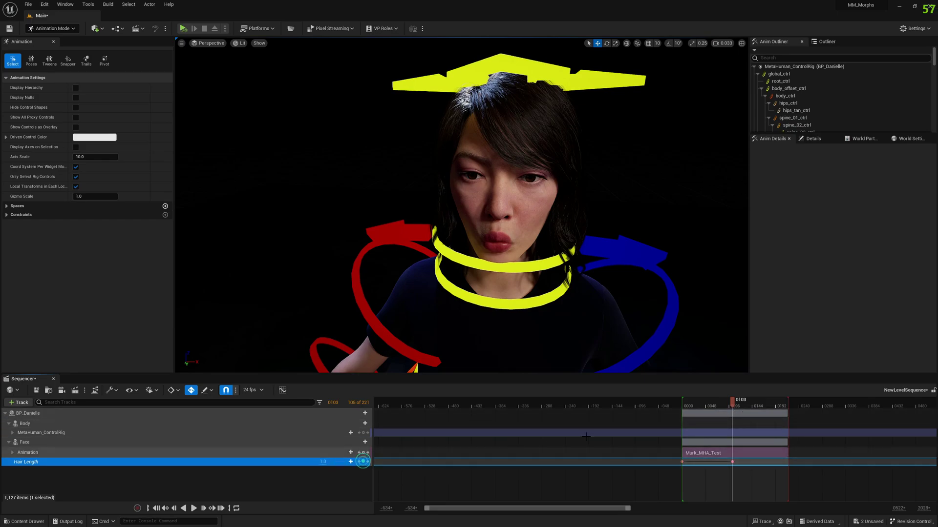
pyautogui.moveTo(732, 401); pyautogui.dragTo(790, 405)
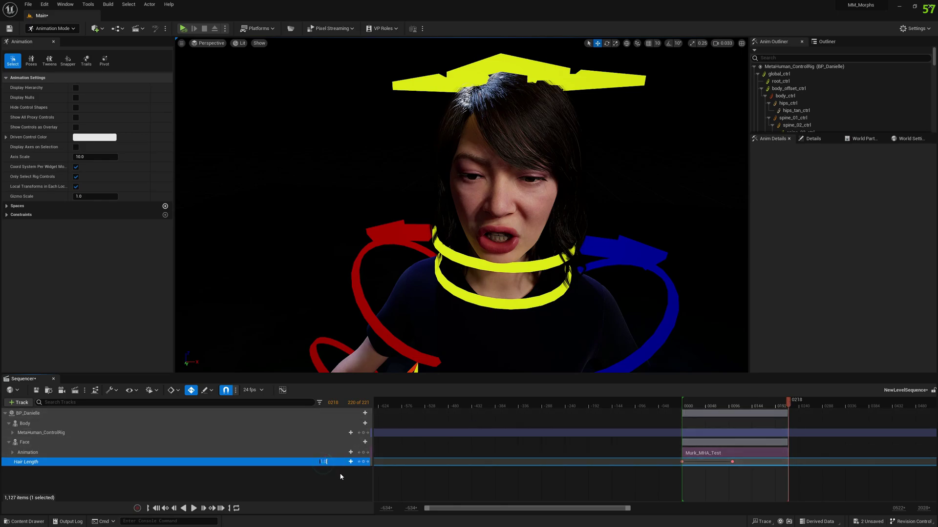
pyautogui.click(363, 462)
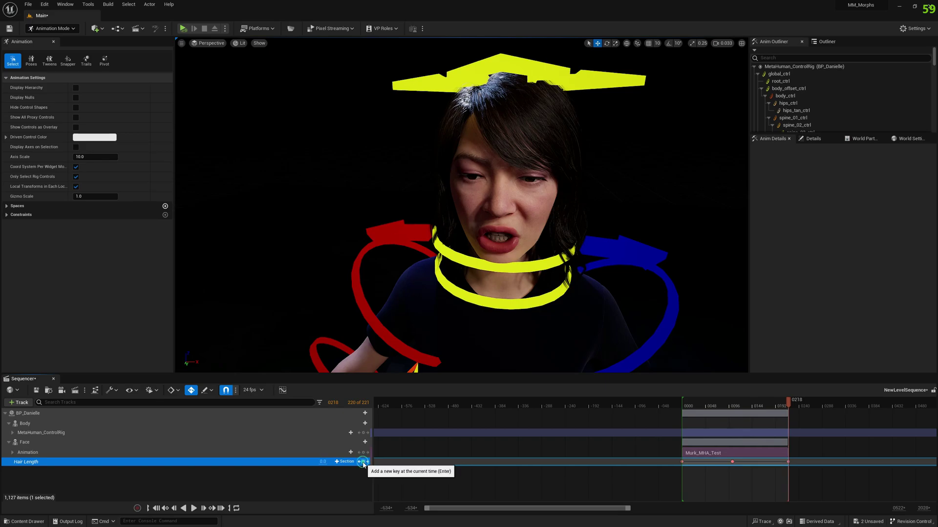
pyautogui.click(149, 477)
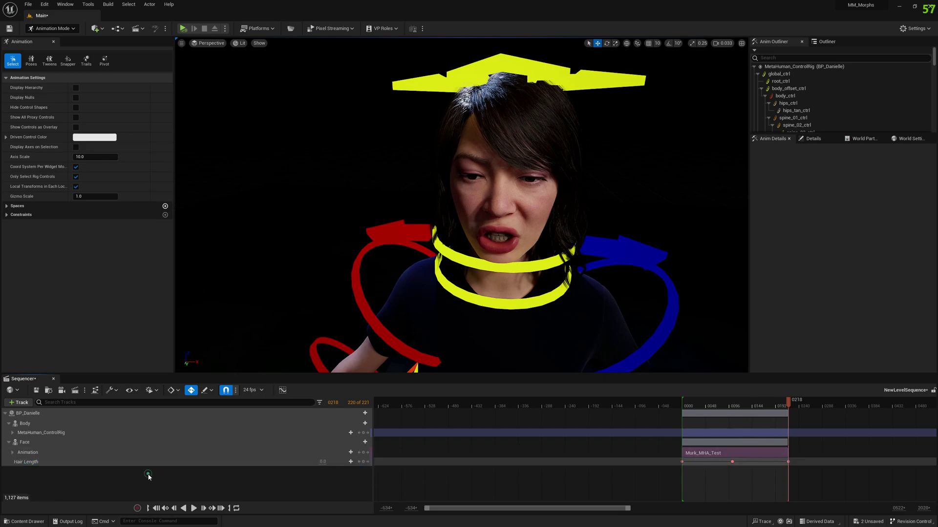
# Add a Repeater event track to BP_Danielle
pyautogui.click(102, 413)
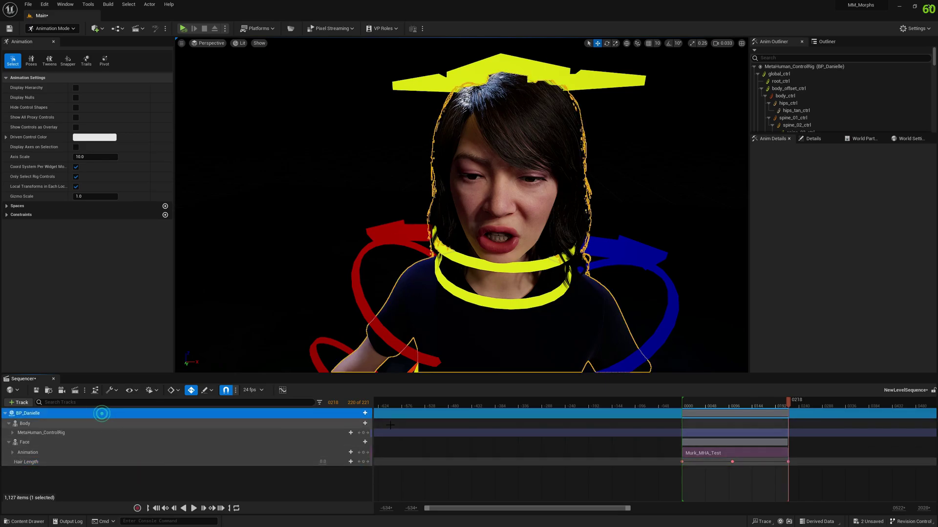
pyautogui.click(362, 413)
pyautogui.moveTo(387, 232)
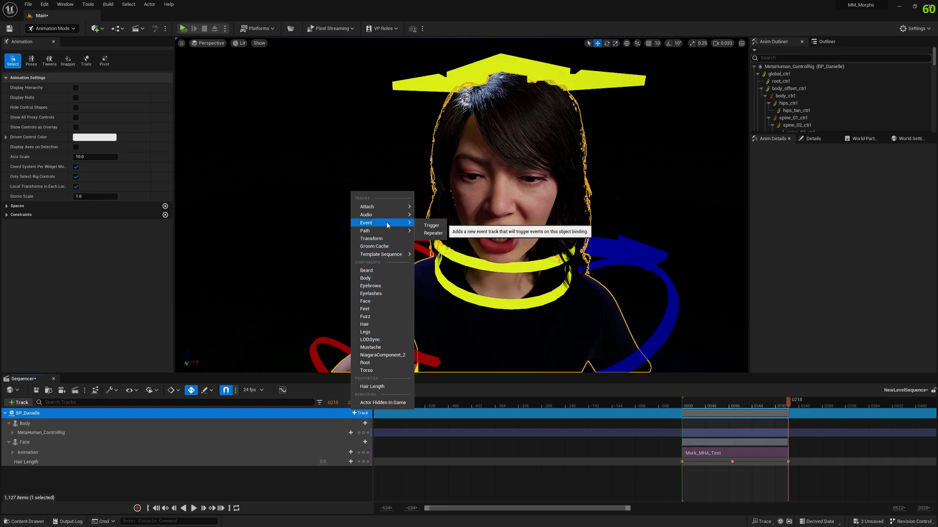
pyautogui.click(433, 234)
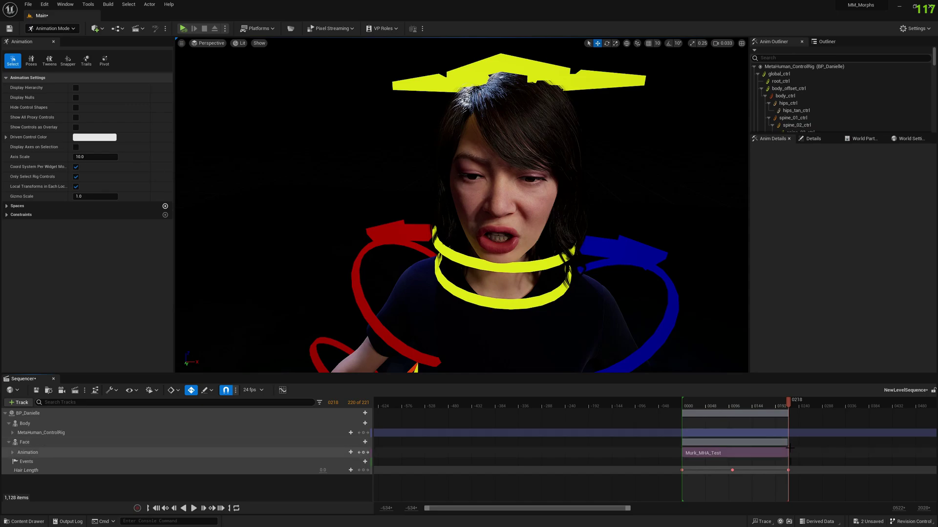
# Delete that Events track and return the playhead to frame 0
pyautogui.click(230, 461)
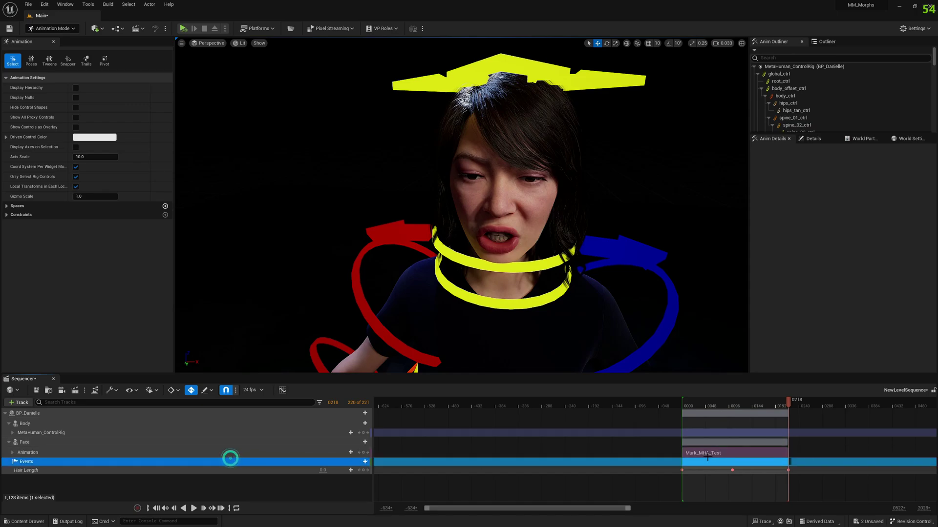
pyautogui.rightClick(261, 462)
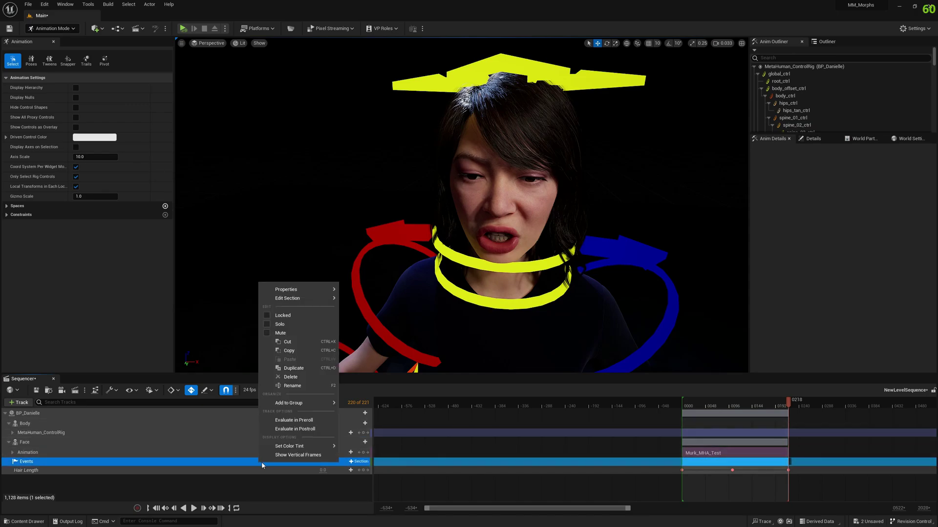
pyautogui.click(293, 377)
pyautogui.moveTo(788, 400); pyautogui.dragTo(683, 402)
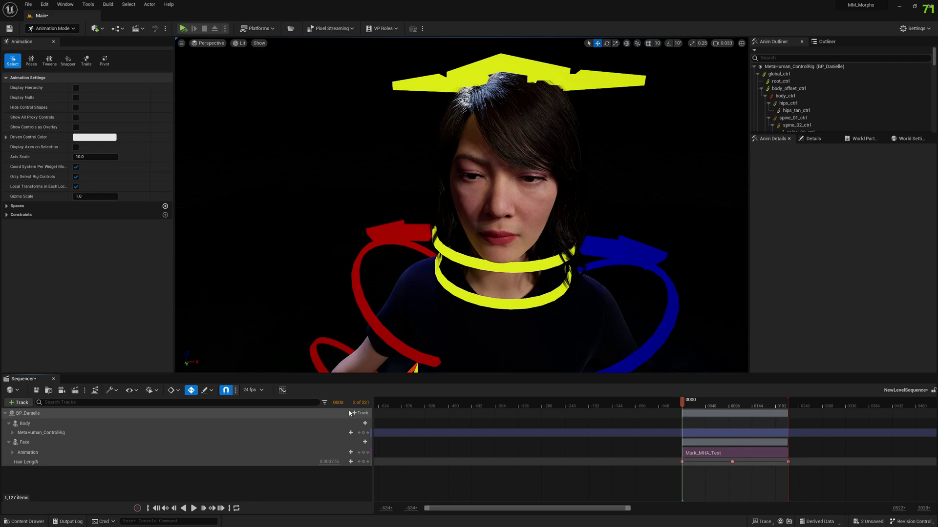
# Re-add a Repeater event track on BP_Danielle, its section spanning frames 0 to 220
pyautogui.click(42, 413)
pyautogui.rightClick(43, 413)
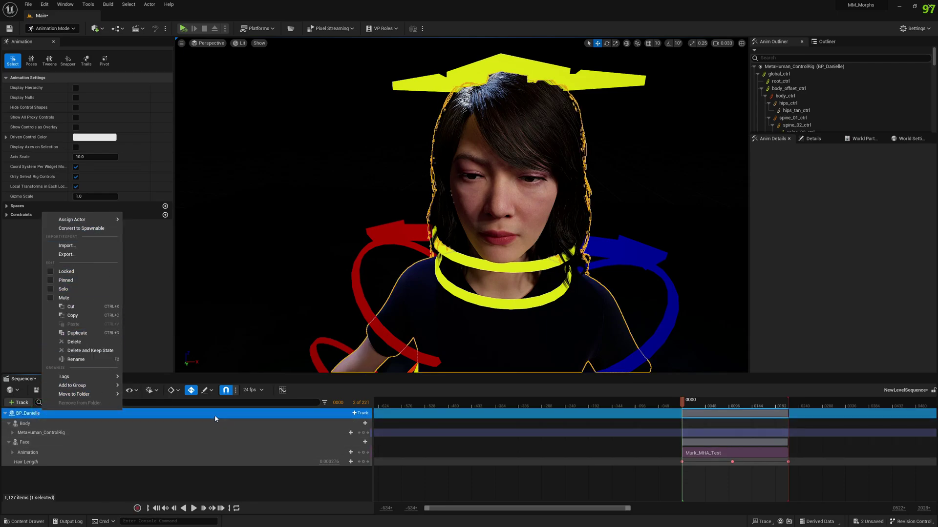
pyautogui.click(361, 414)
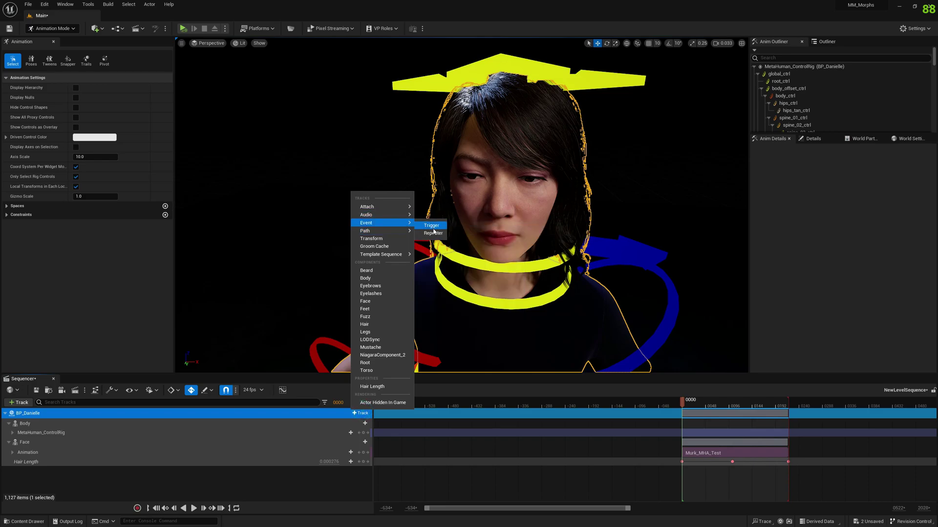
pyautogui.click(433, 231)
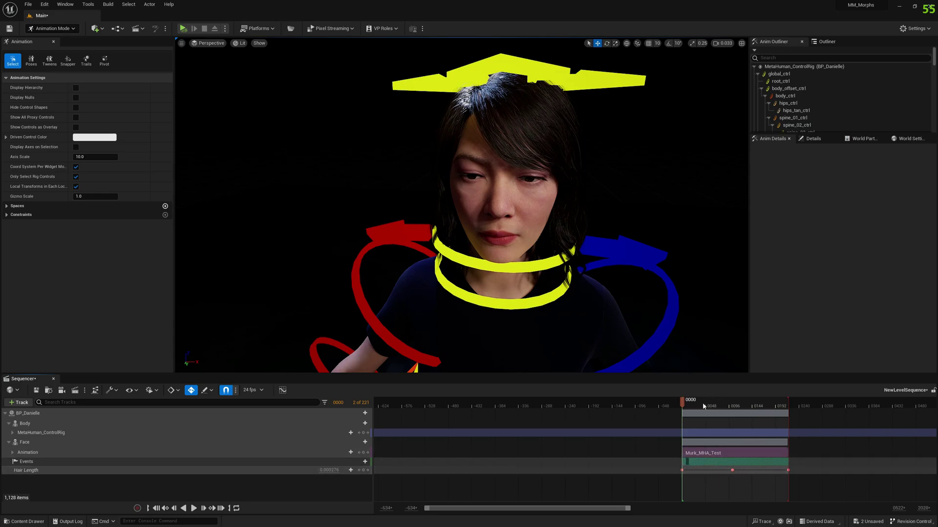
# Make BP_Danielle_Event call Update Hair on the BP Danielle reference, then compile and save
pyautogui.doubleClick(745, 467)
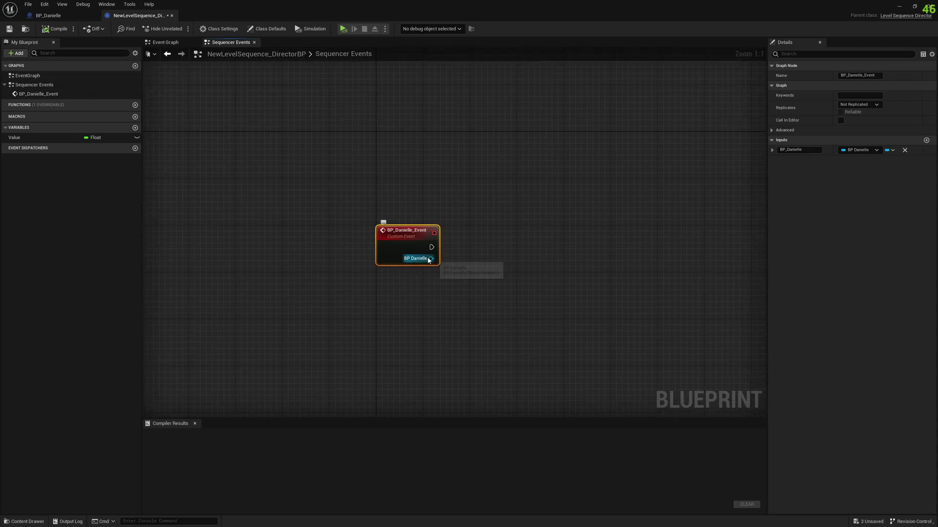
pyautogui.moveTo(430, 258); pyautogui.dragTo(462, 244)
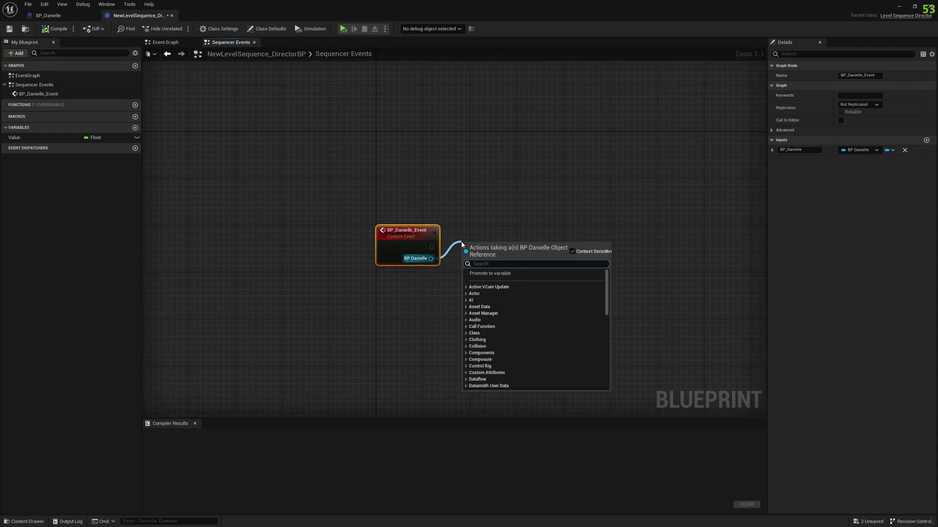
pyautogui.write('update hair')
pyautogui.press('Return')
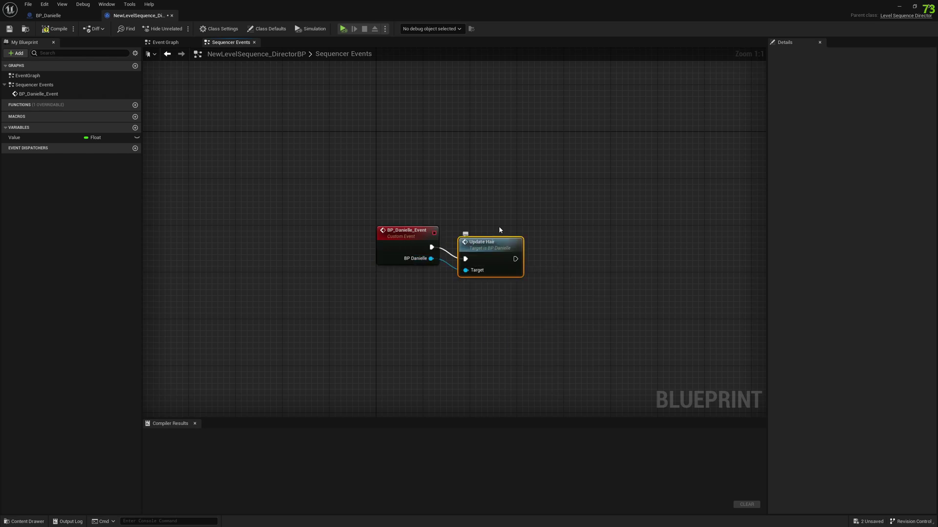
pyautogui.moveTo(508, 246); pyautogui.dragTo(513, 233)
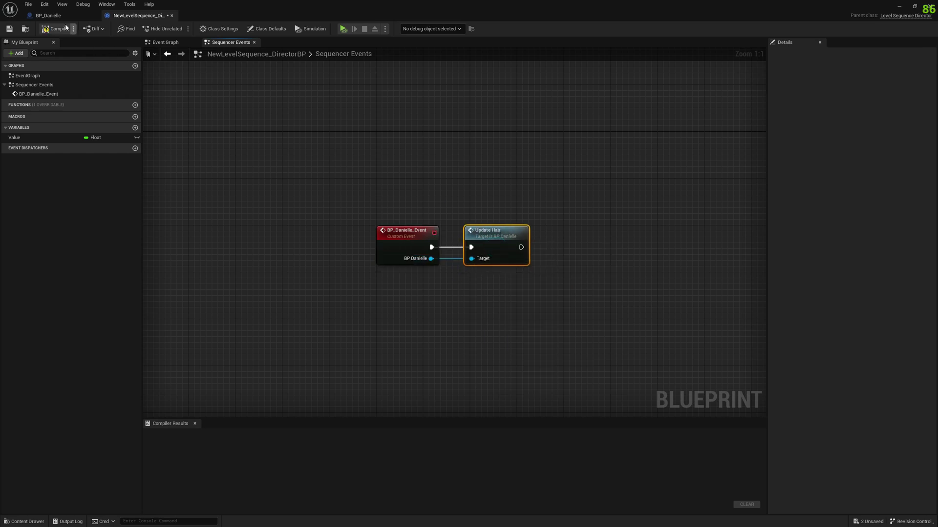
pyautogui.click(48, 28)
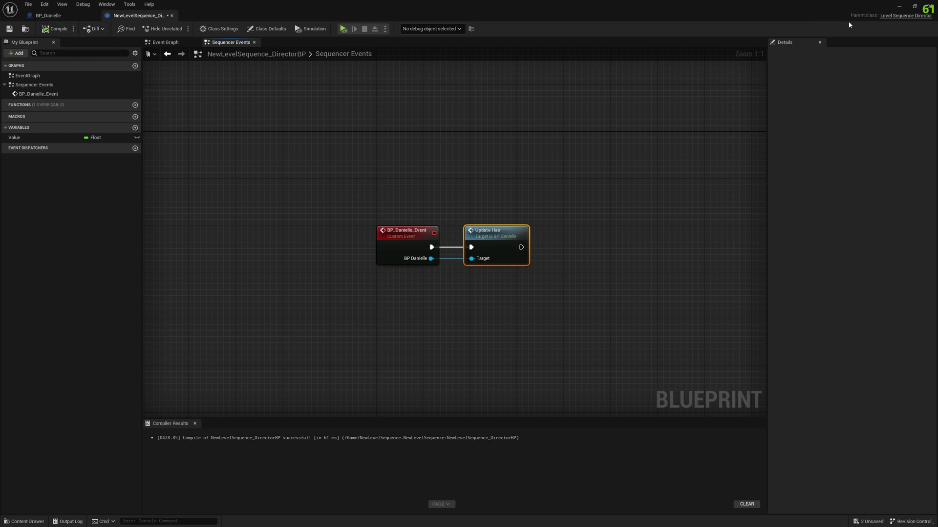
pyautogui.click(9, 28)
# Back in Sequencer, tick Call In Editor for the BP_Danielle_Event section
pyautogui.click(899, 8)
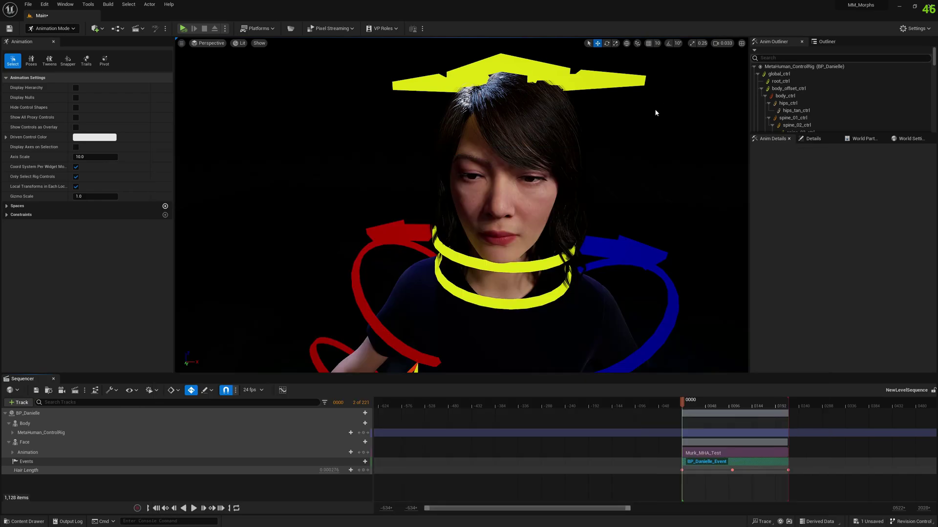
pyautogui.rightClick(744, 461)
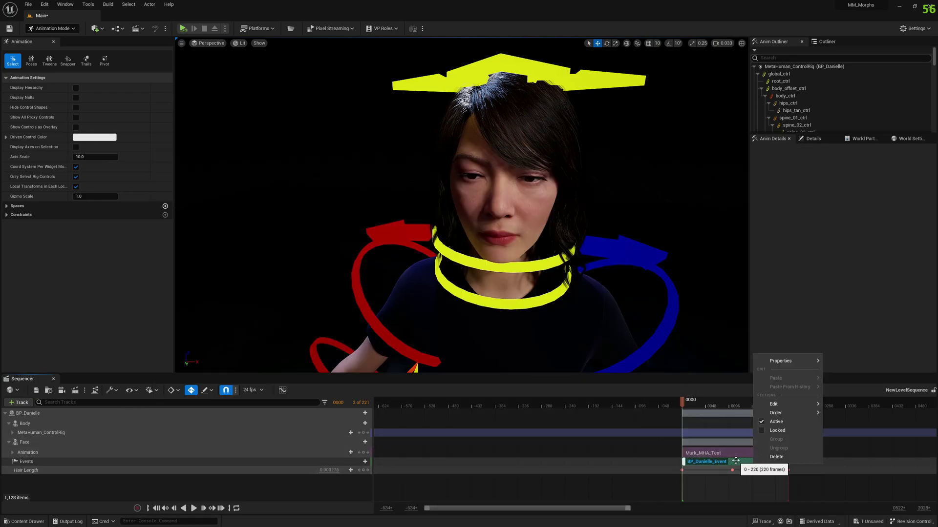
pyautogui.moveTo(786, 361)
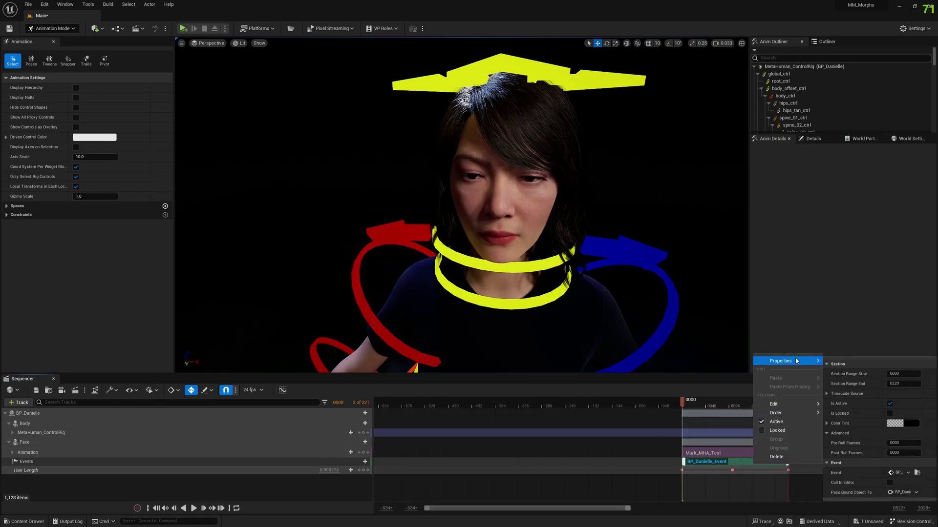
pyautogui.click(889, 483)
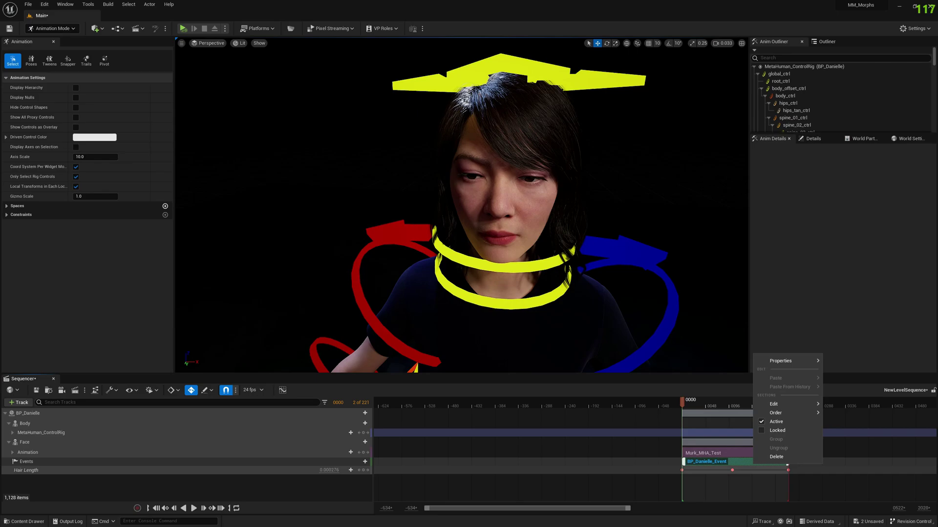
pyautogui.click(527, 483)
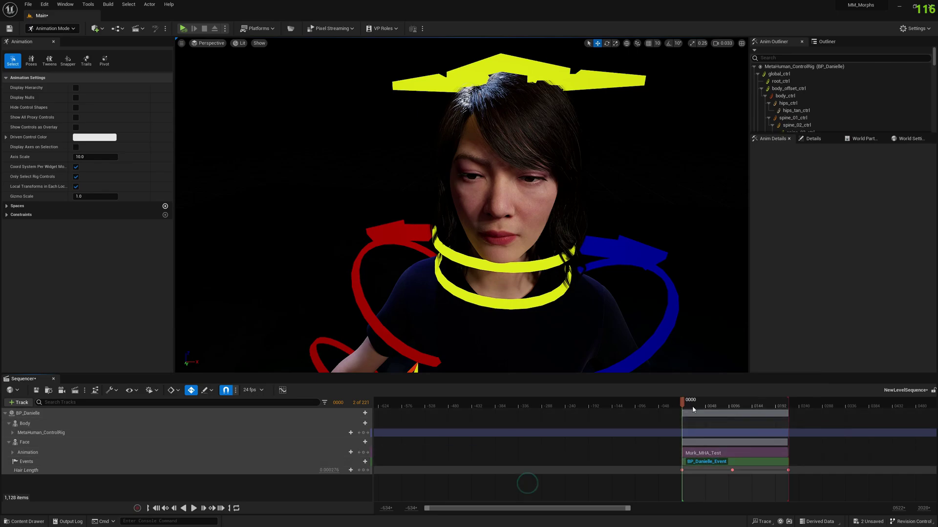
# Scrub the playhead across frames 51, 191, 174 and 106, watching the hair length change
pyautogui.moveTo(684, 404); pyautogui.dragTo(733, 406)
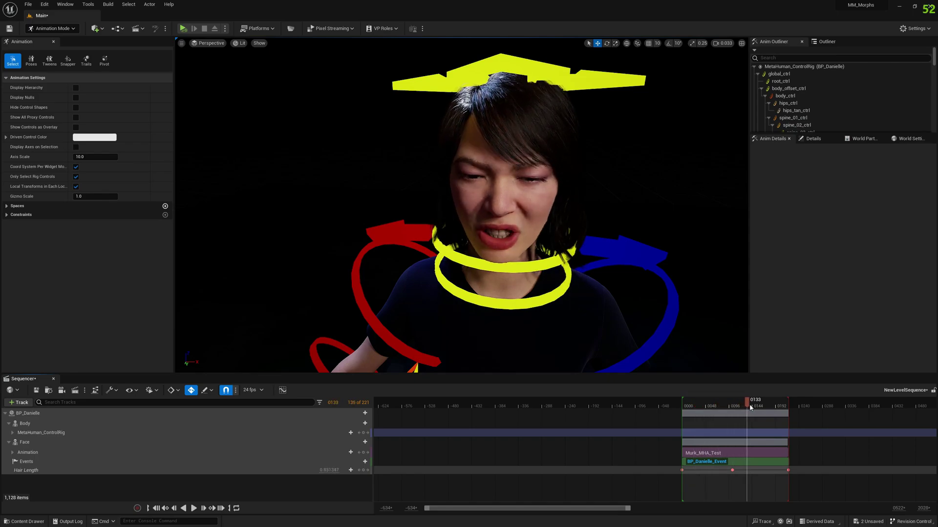
pyautogui.moveTo(750, 408); pyautogui.dragTo(724, 415)
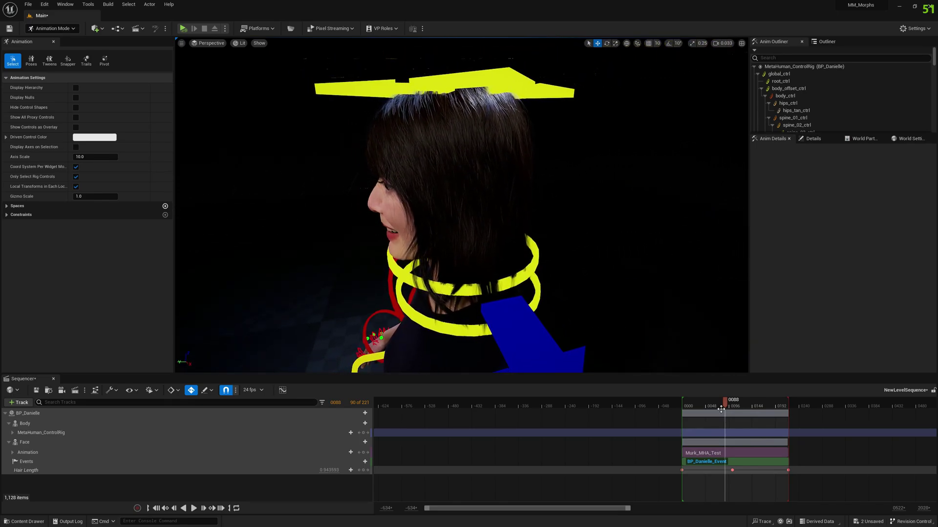
pyautogui.moveTo(724, 410)
pyautogui.mouseDown()
pyautogui.moveTo(780, 414)
pyautogui.moveTo(741, 413)
pyautogui.mouseUp()
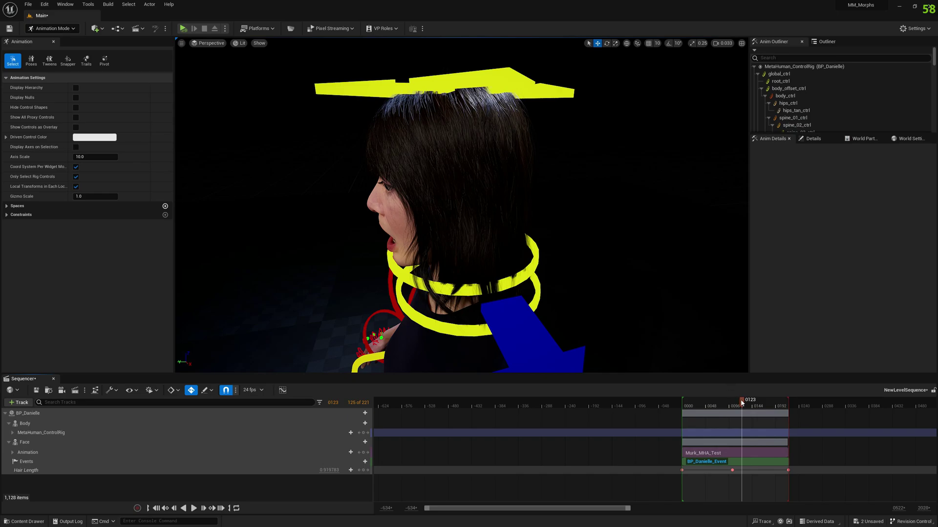
pyautogui.moveTo(741, 401); pyautogui.dragTo(735, 405)
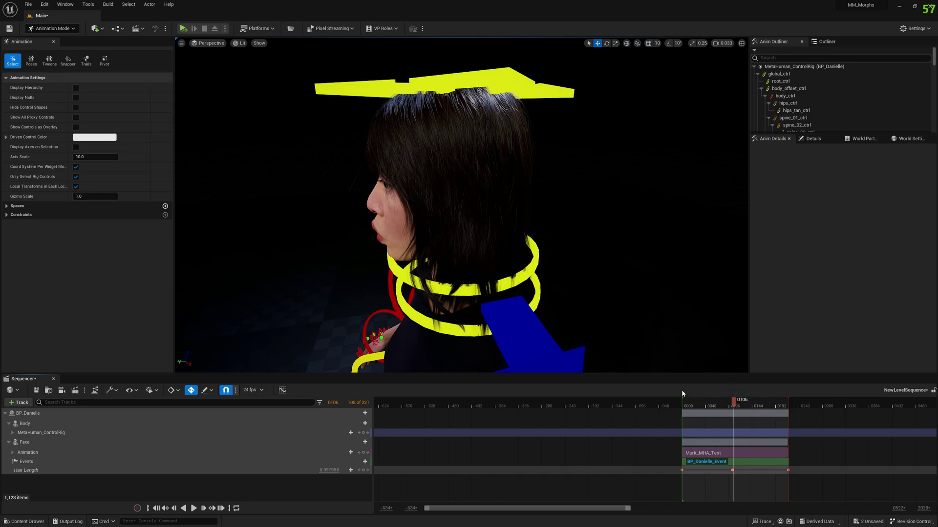